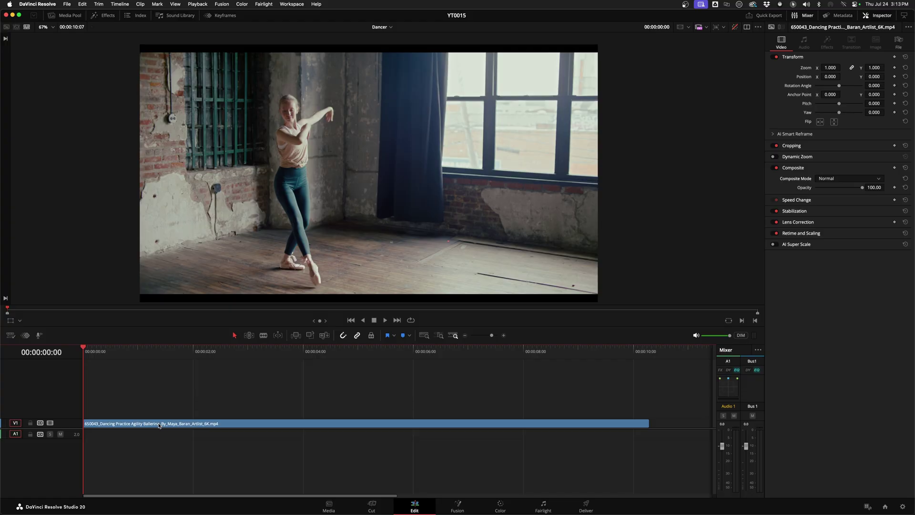
- Duplicate the dancer clip onto V2 and set its composite mode to Difference
{"action": "left_click", "coordinate": [153, 425]}
{"action": "left_click_drag", "start_coordinate": [146, 425], "coordinate": [154, 395]}
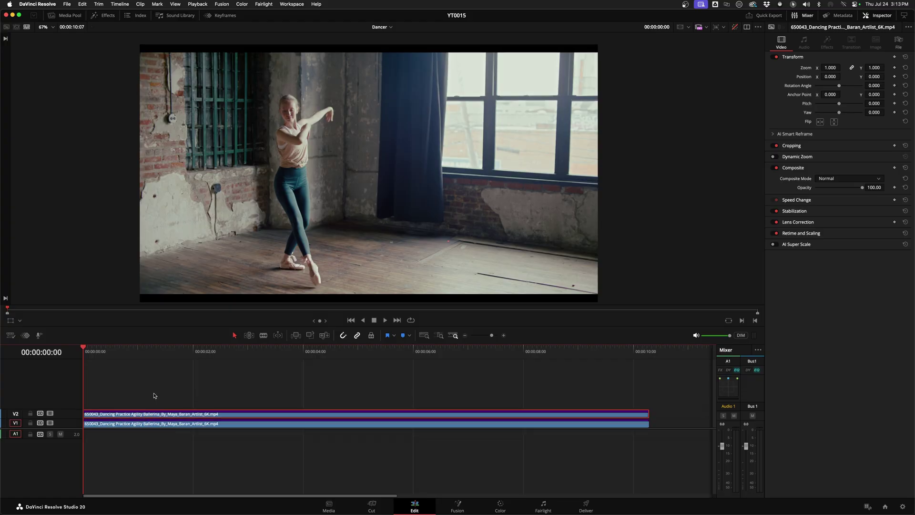
{"action": "left_click", "coordinate": [833, 179]}
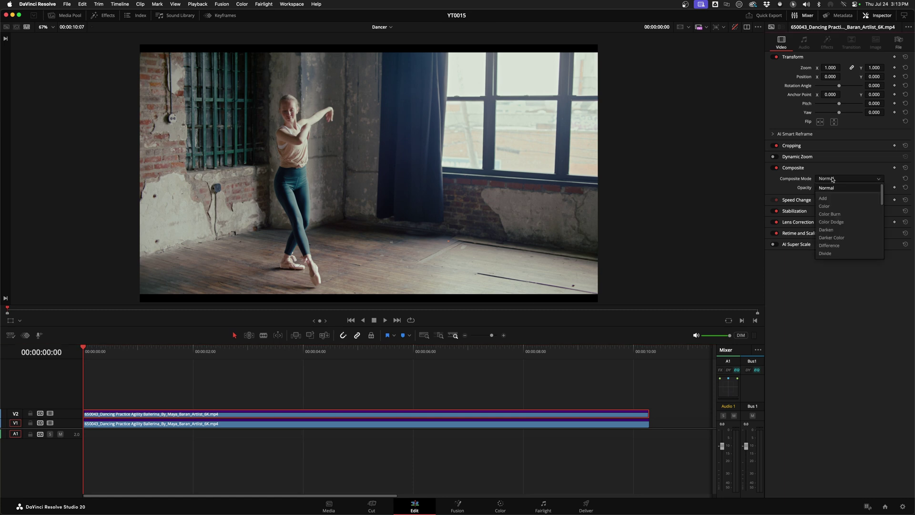
{"action": "left_click", "coordinate": [835, 246]}
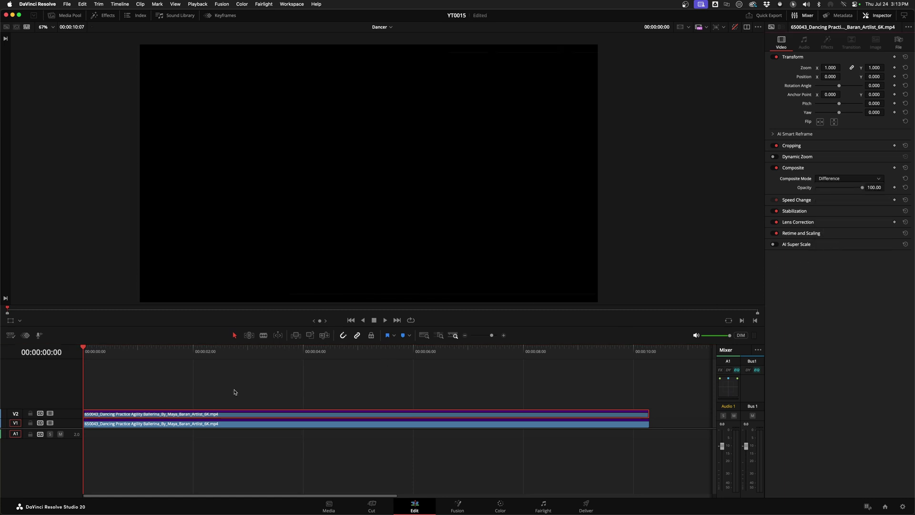
- Make the original V1 dancer clip a freeze frame and play the timeline
{"action": "left_click", "coordinate": [144, 425]}
{"action": "key", "text": "r"}
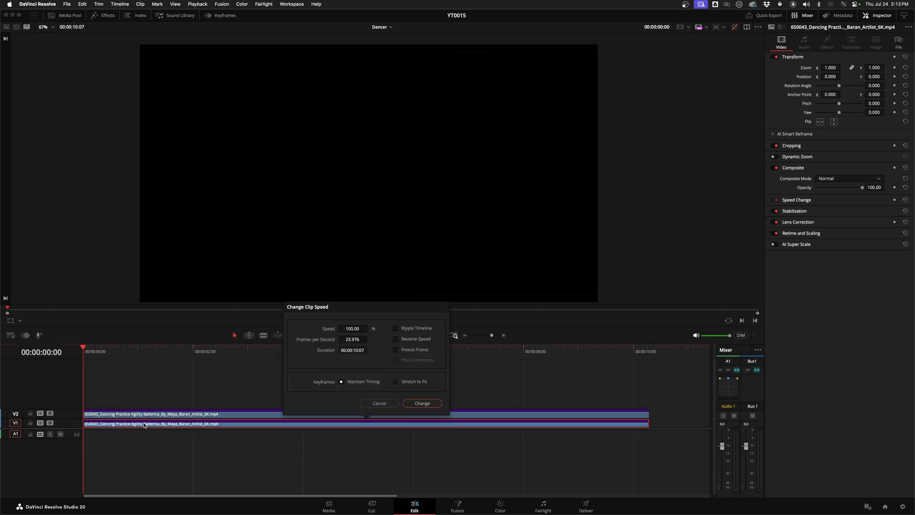
{"action": "left_click", "coordinate": [415, 350]}
{"action": "left_click", "coordinate": [422, 403]}
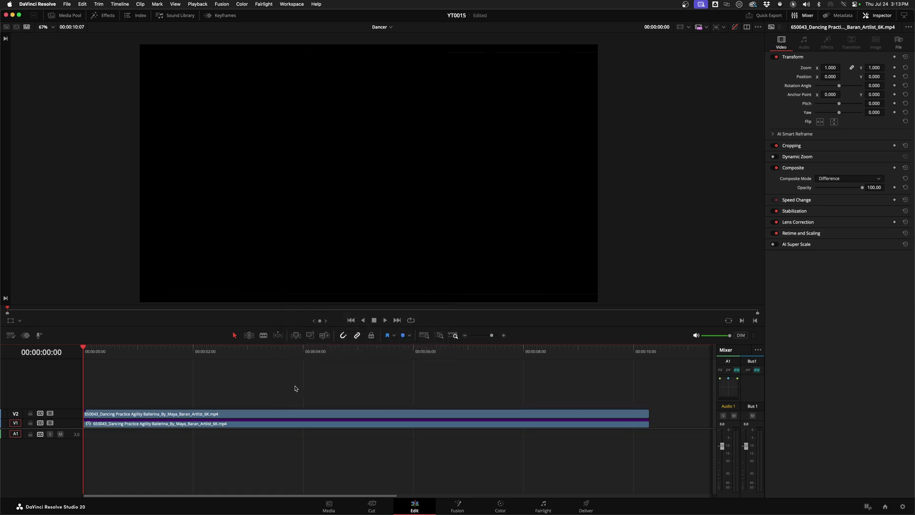
{"action": "key", "text": "space"}
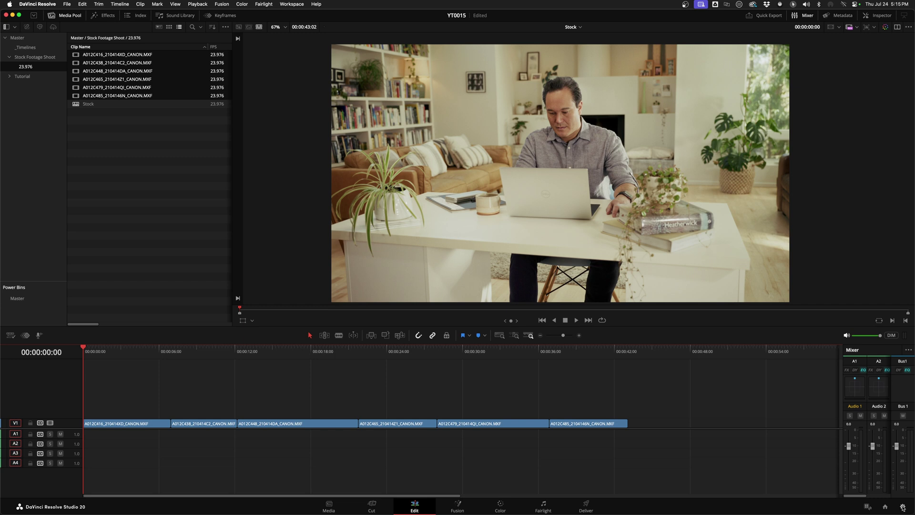
- Open Project Settings from the gear icon
{"action": "left_click", "coordinate": [902, 507]}
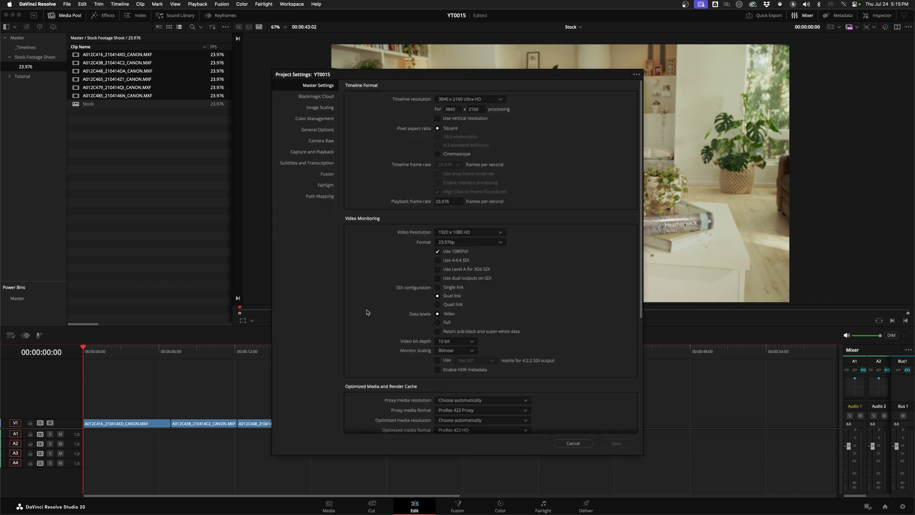
- Keep proxy media resolution on Choose automatically and proxy format on ProRes 422 Proxy
{"action": "scroll", "coordinate": [367, 312], "scroll_direction": "down", "scroll_amount": 5}
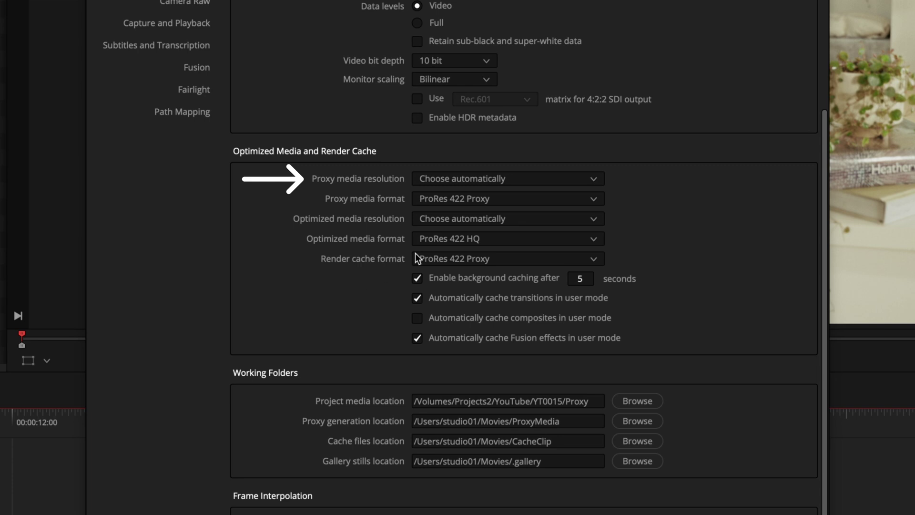
{"action": "left_click", "coordinate": [581, 179]}
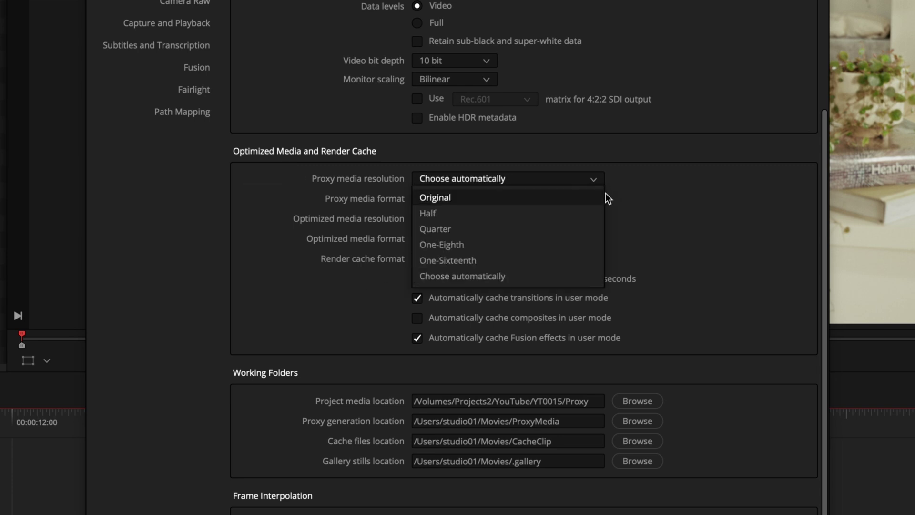
{"action": "left_click", "coordinate": [590, 275]}
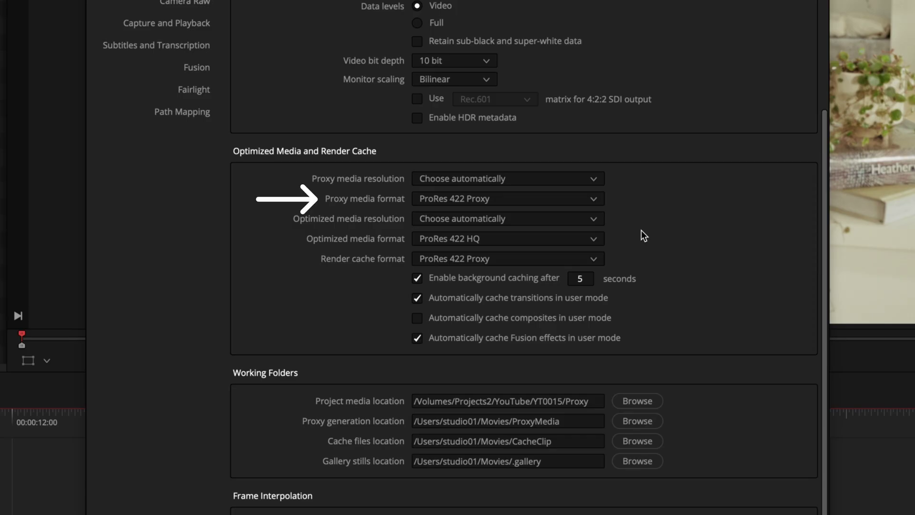
{"action": "left_click", "coordinate": [593, 200]}
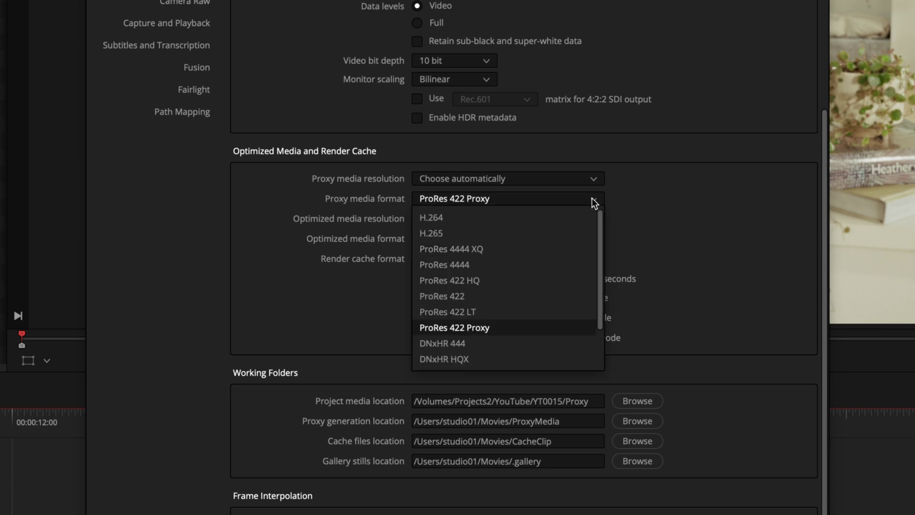
{"action": "scroll", "coordinate": [602, 259], "scroll_direction": "down", "scroll_amount": 3}
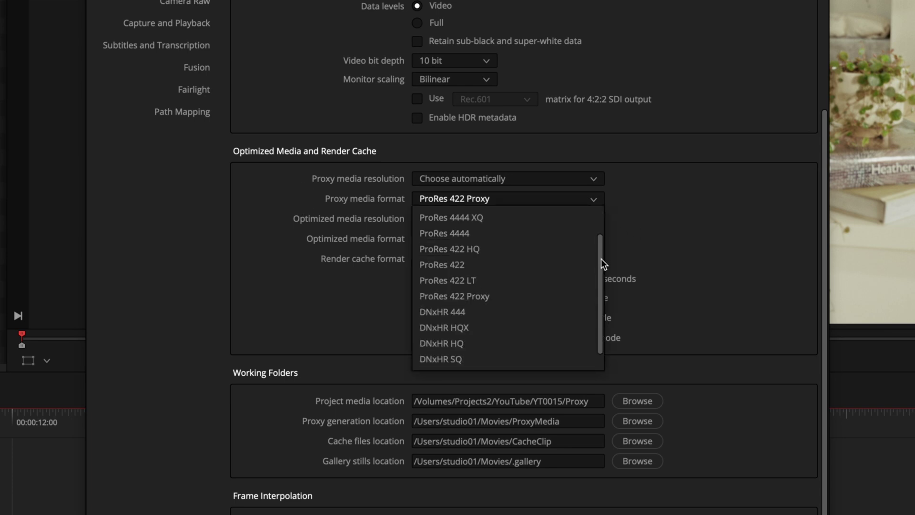
{"action": "scroll", "coordinate": [605, 243], "scroll_direction": "up", "scroll_amount": 2}
{"action": "scroll", "coordinate": [605, 243], "scroll_direction": "up", "scroll_amount": 1}
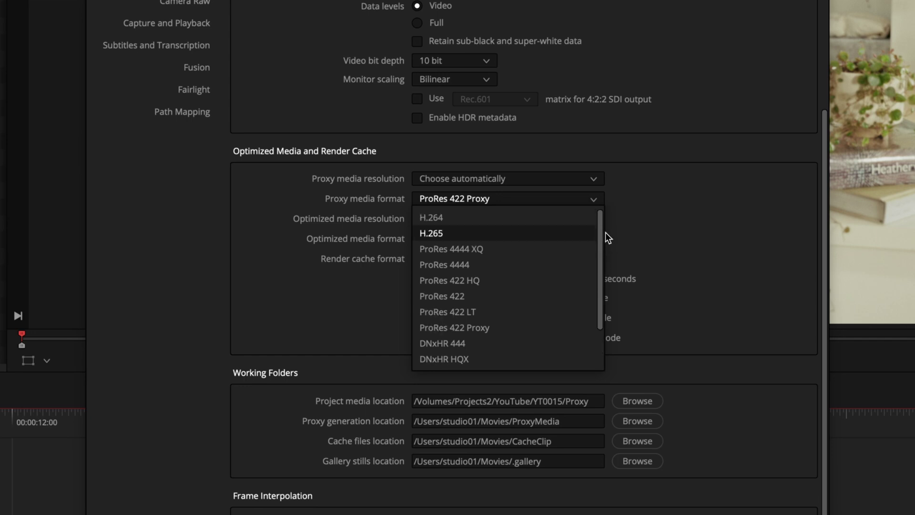
{"action": "left_click", "coordinate": [554, 327]}
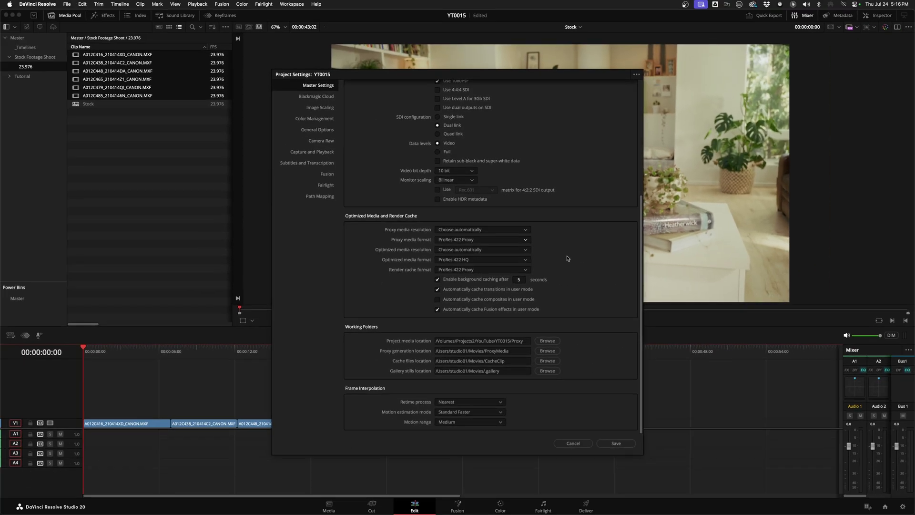
- Save the project settings, check Preferences, and drag the Proxy folder toward Stock Footage Shoot
{"action": "left_click", "coordinate": [610, 443]}
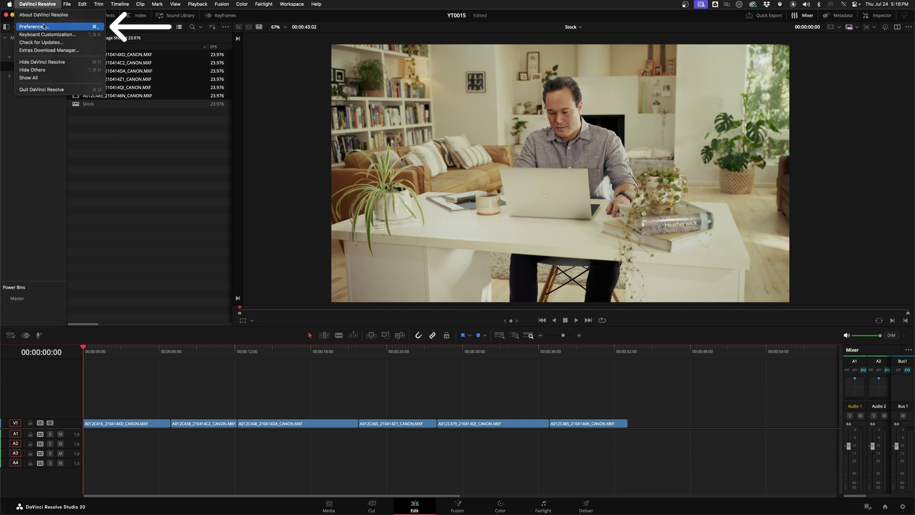
{"action": "key", "text": "super+comma"}
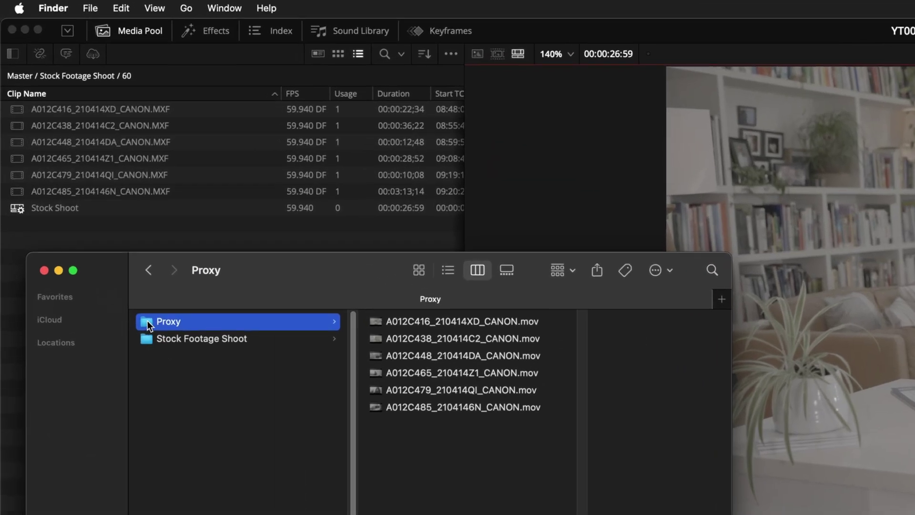
{"action": "left_click_drag", "start_coordinate": [147, 320], "coordinate": [146, 337]}
- Confirm the Proxy folder sits inside Stock Footage Shoot, then return to Resolve
{"action": "left_click", "coordinate": [175, 323]}
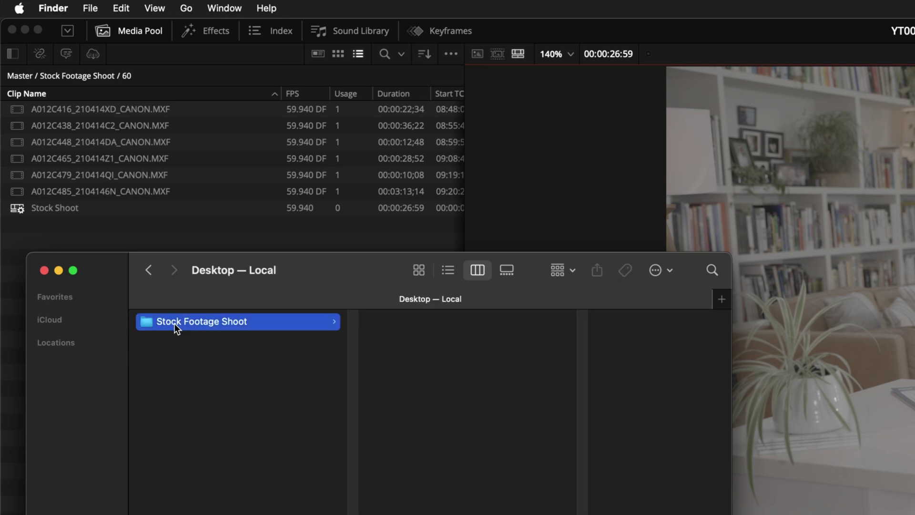
{"action": "left_click", "coordinate": [424, 507]}
{"action": "left_click", "coordinate": [251, 227]}
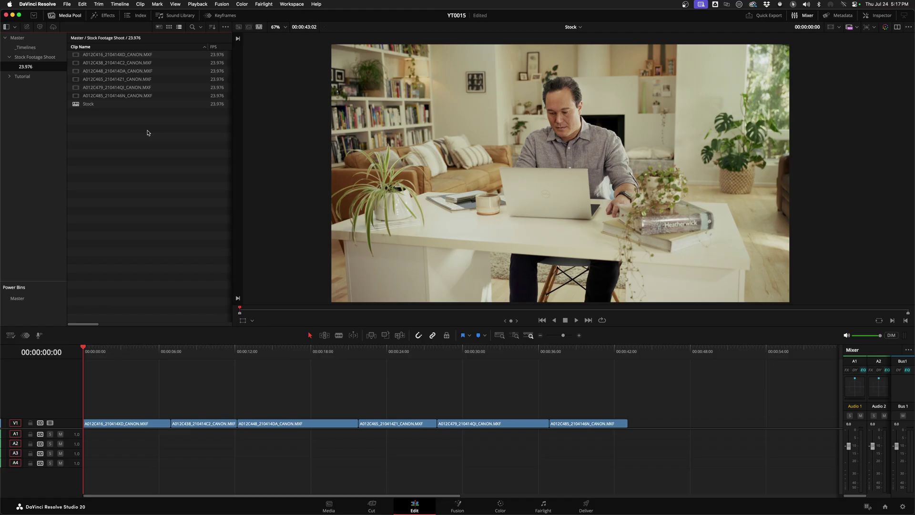
- Select all six MXF clips and choose Generate Proxy Media
{"action": "left_click", "coordinate": [149, 54]}
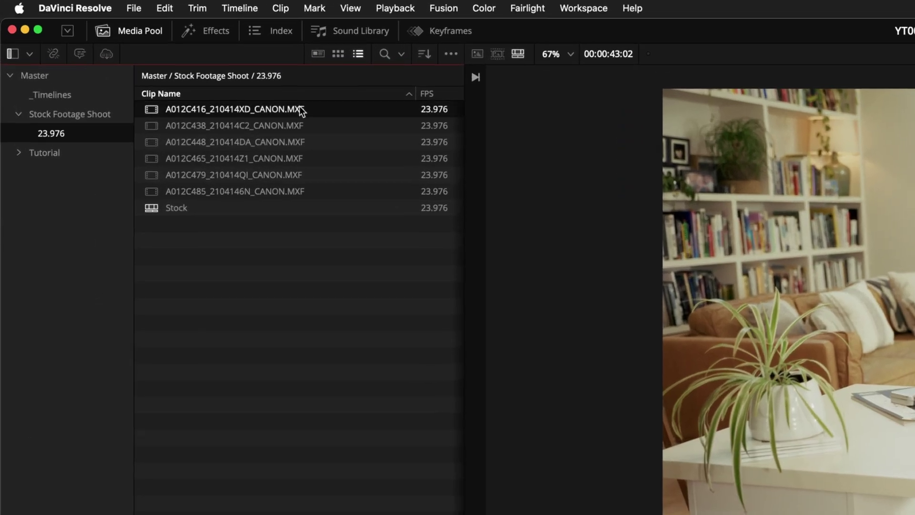
{"action": "left_click", "coordinate": [313, 192], "text": "shift"}
{"action": "right_click", "coordinate": [313, 193]}
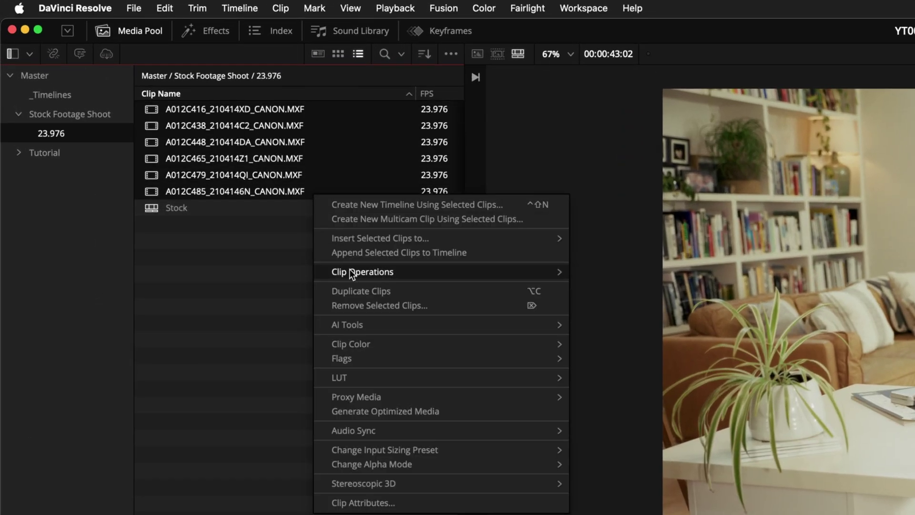
{"action": "mouse_move", "coordinate": [483, 397]}
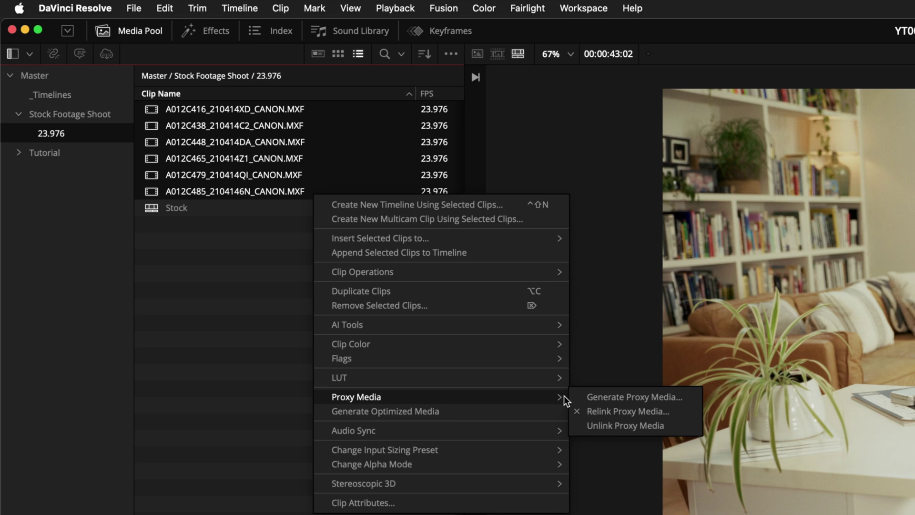
{"action": "left_click", "coordinate": [609, 396]}
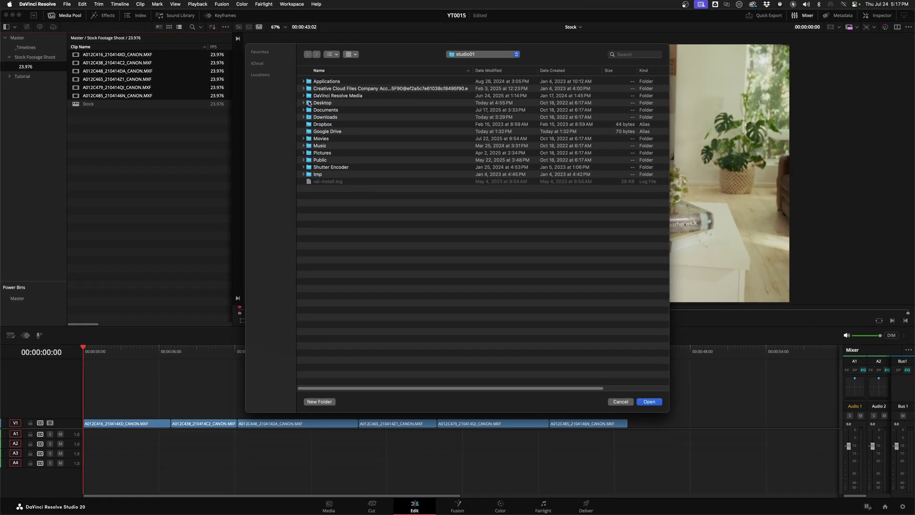
- Create a Desktop folder named 'Proxy' and generate the proxies into it
{"action": "double_click", "coordinate": [309, 103]}
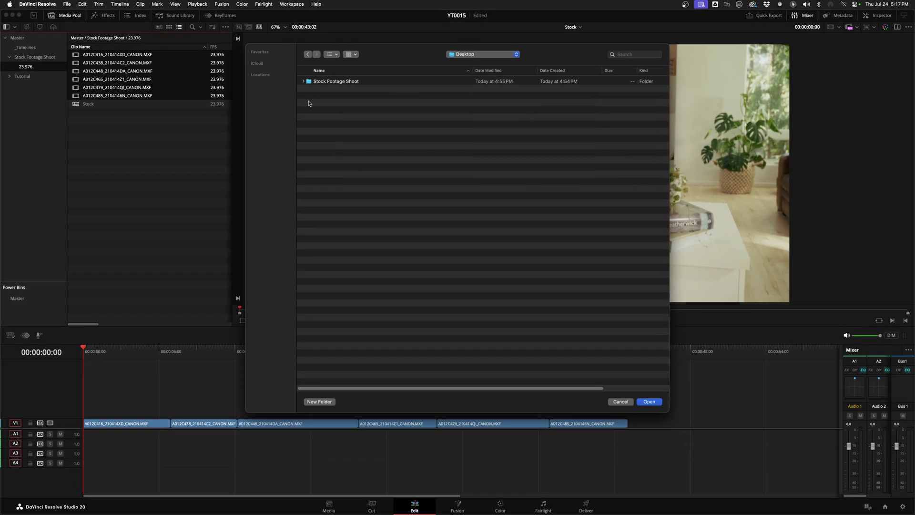
{"action": "key", "text": "shift+super+n"}
{"action": "type", "text": "Proxy"}
{"action": "key", "text": "Return"}
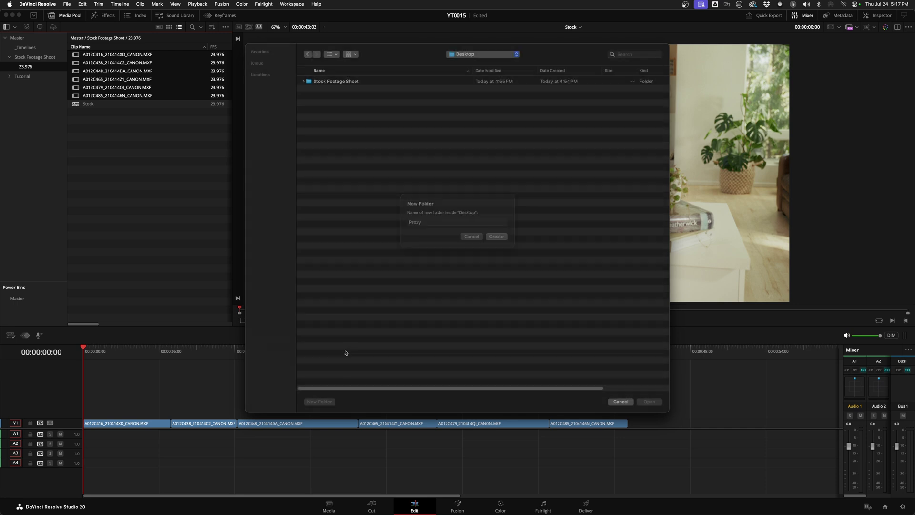
{"action": "key", "text": "Return"}
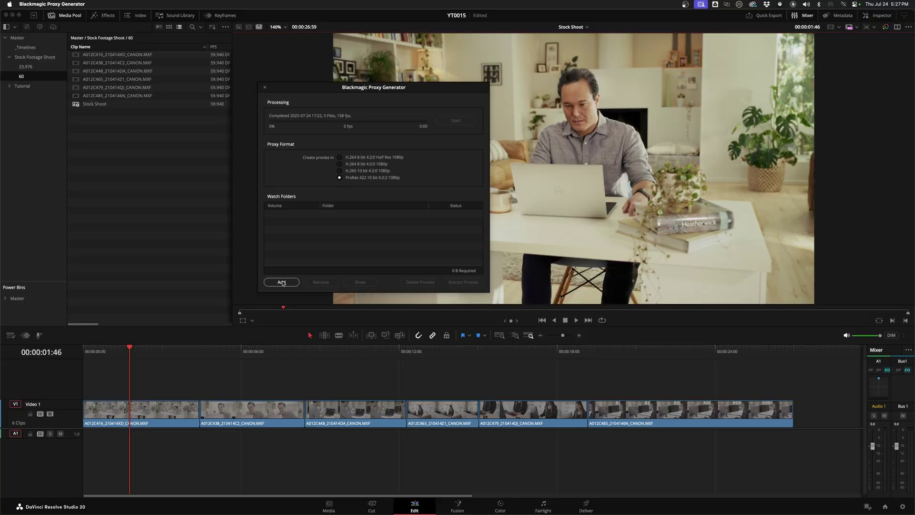
- Add Stock Footage Shoot as the watch folder and start generating proxies
{"action": "left_click", "coordinate": [282, 282]}
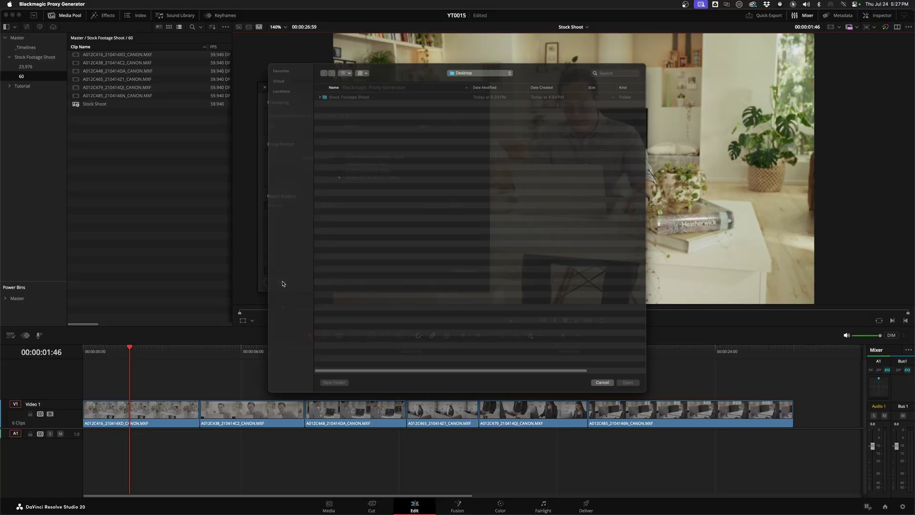
{"action": "left_click", "coordinate": [338, 82]}
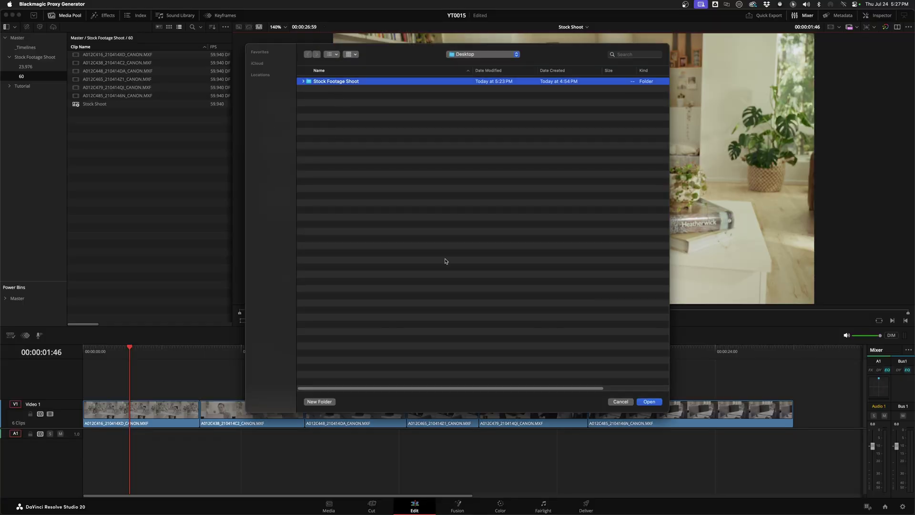
{"action": "left_click", "coordinate": [650, 404]}
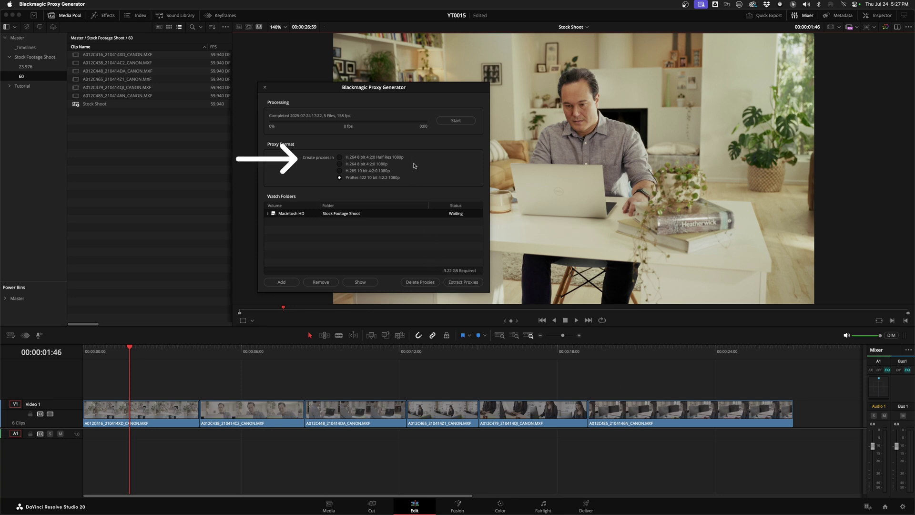
{"action": "left_click", "coordinate": [445, 122]}
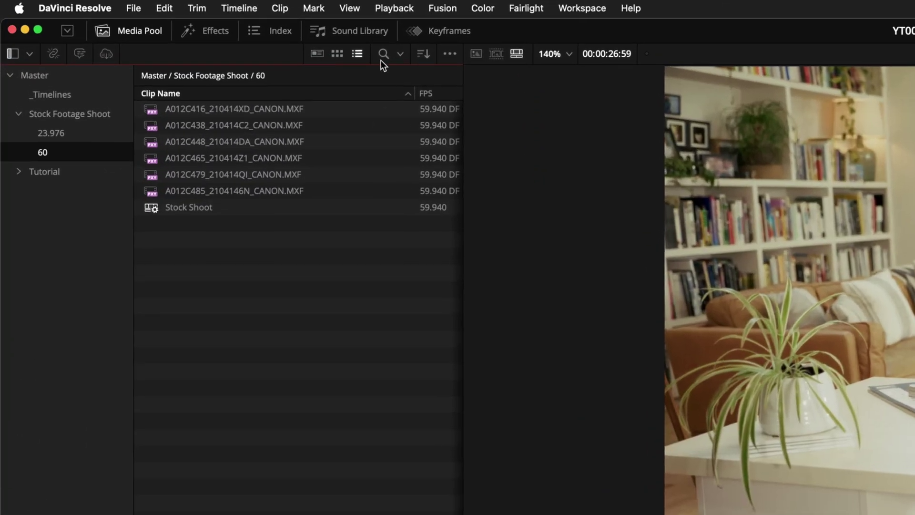
- Review Playback > Proxy Handling and the viewer's proxy mode, then move the playhead
{"action": "left_click", "coordinate": [391, 8]}
{"action": "mouse_move", "coordinate": [399, 44]}
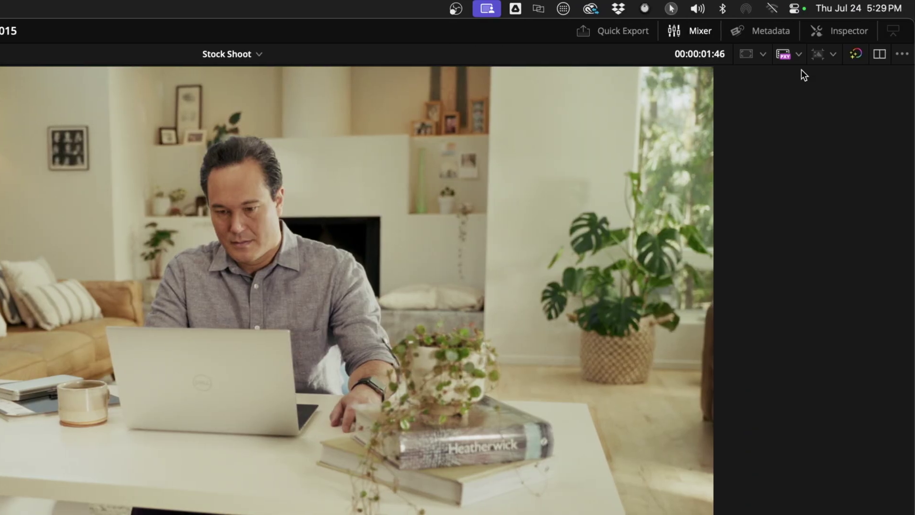
{"action": "left_click", "coordinate": [799, 54]}
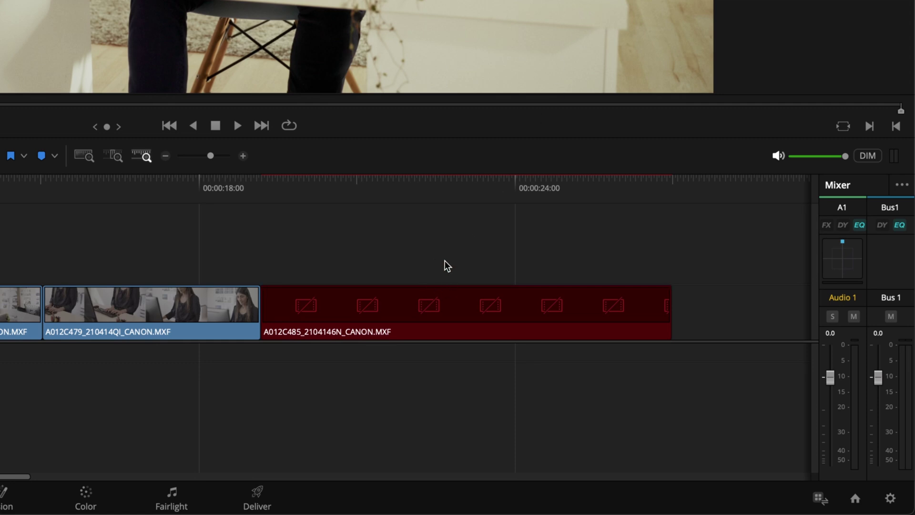
{"action": "left_click", "coordinate": [386, 184]}
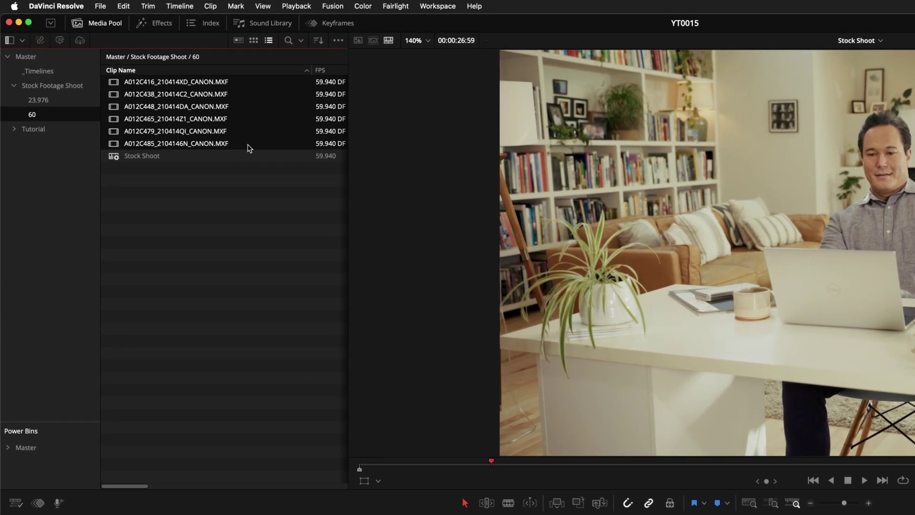
{"action": "right_click", "coordinate": [247, 148]}
- Add the Proxy Media Path column to the clip list
{"action": "mouse_move", "coordinate": [384, 298]}
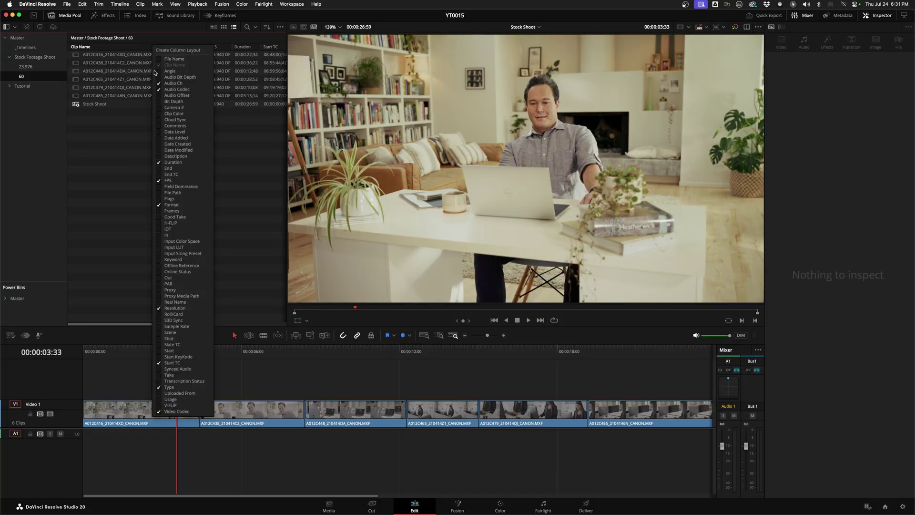
{"action": "left_click", "coordinate": [161, 296]}
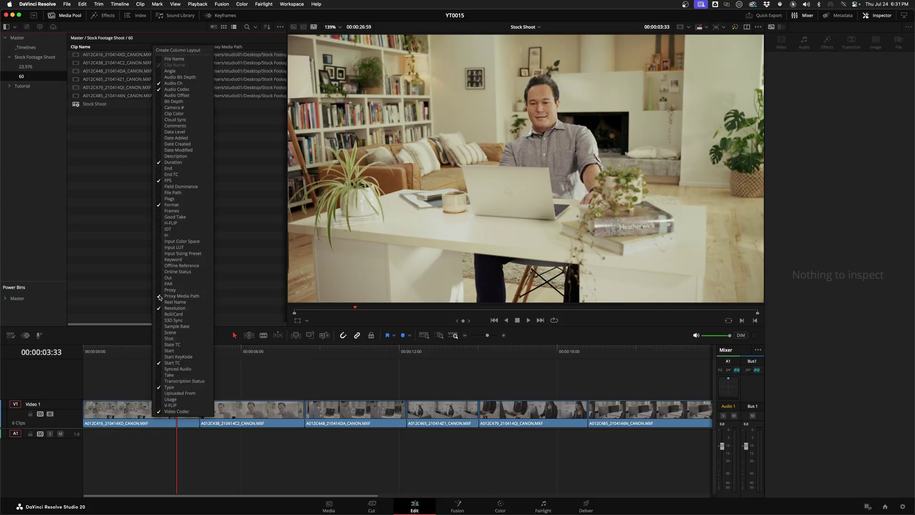
{"action": "left_click", "coordinate": [229, 234]}
{"action": "scroll", "coordinate": [208, 58], "scroll_direction": "right", "scroll_amount": 5}
{"action": "scroll", "coordinate": [208, 57], "scroll_direction": "left", "scroll_amount": 5}
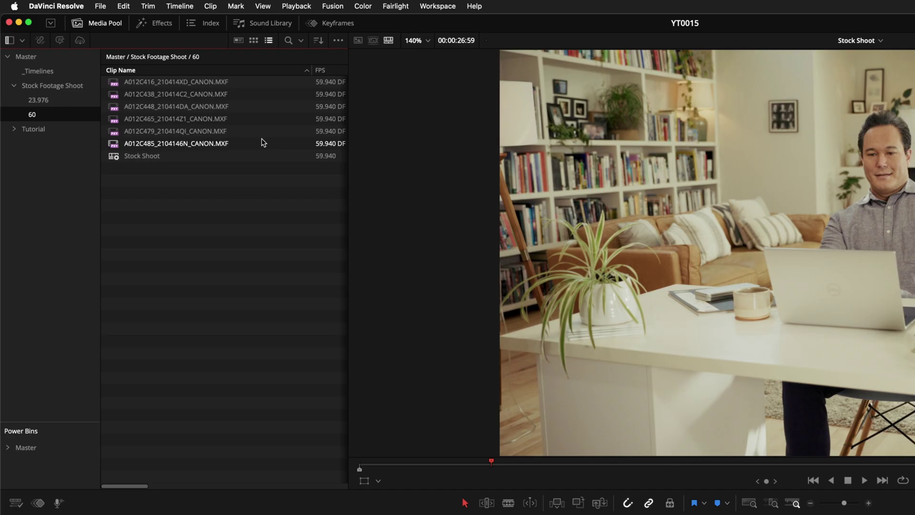
- Select all six MXF clips and bring up their proxy media options
{"action": "left_click", "coordinate": [260, 82]}
{"action": "left_click", "coordinate": [259, 142], "text": "shift"}
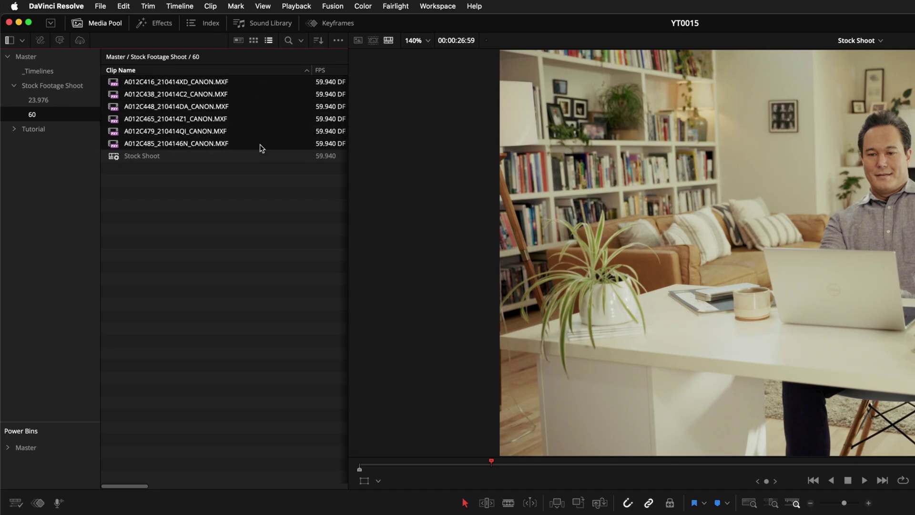
{"action": "right_click", "coordinate": [261, 147]}
- Bring up the Proxy Media submenu for the selected clips
{"action": "mouse_move", "coordinate": [417, 298]}
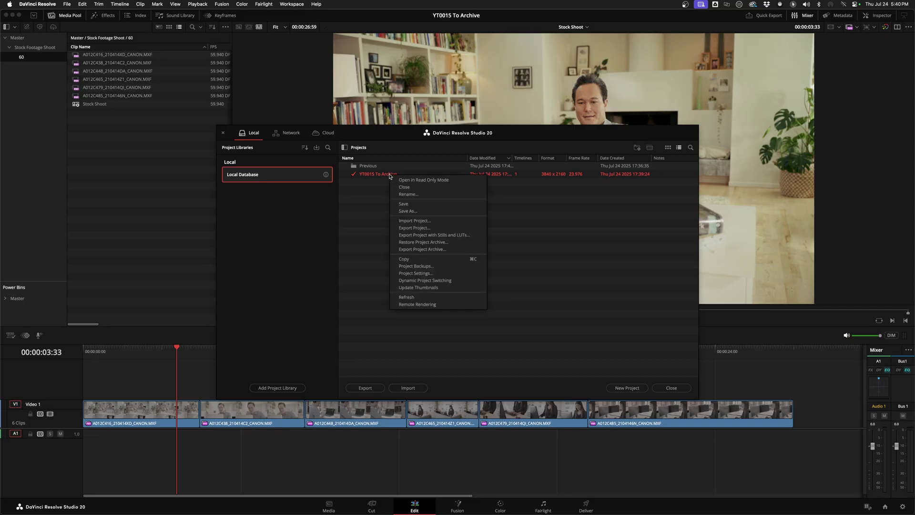
- Export 'YT0015 To Archive' as a Desktop archive with the default name, excluding original media files
{"action": "left_click", "coordinate": [432, 249]}
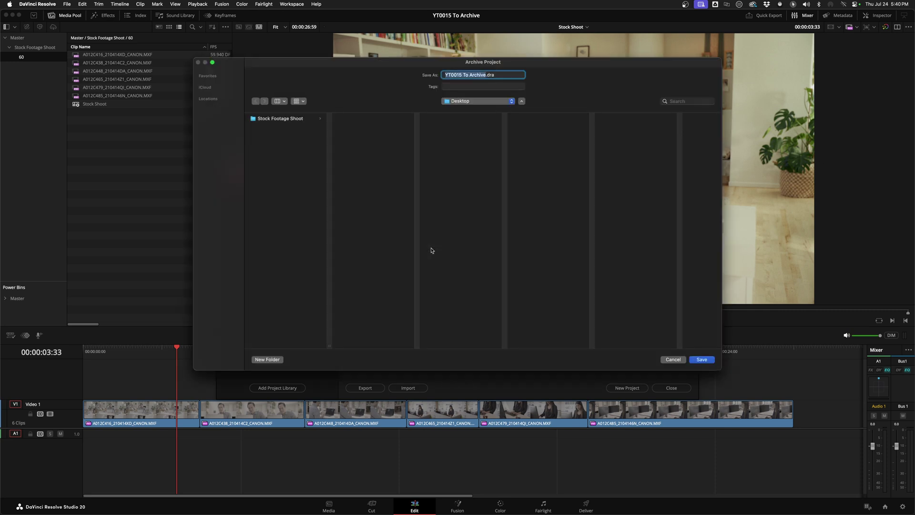
{"action": "left_click", "coordinate": [282, 183]}
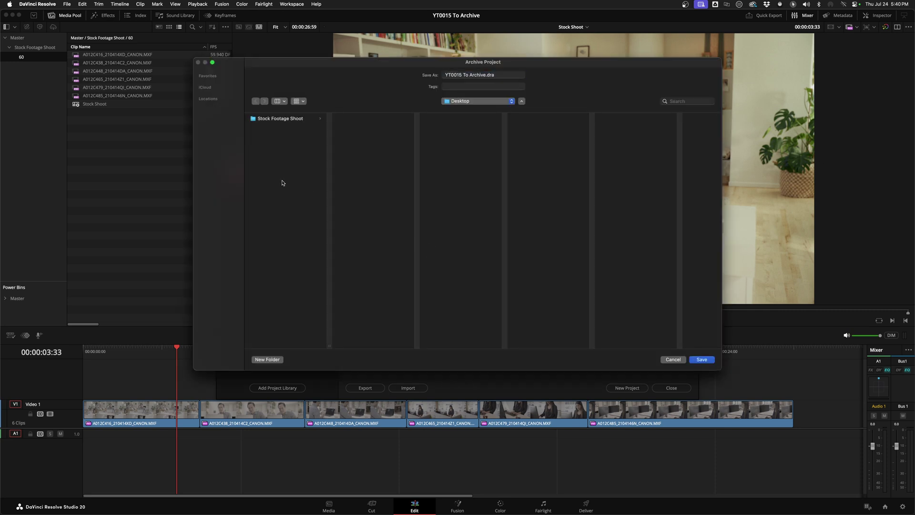
{"action": "left_click", "coordinate": [702, 360]}
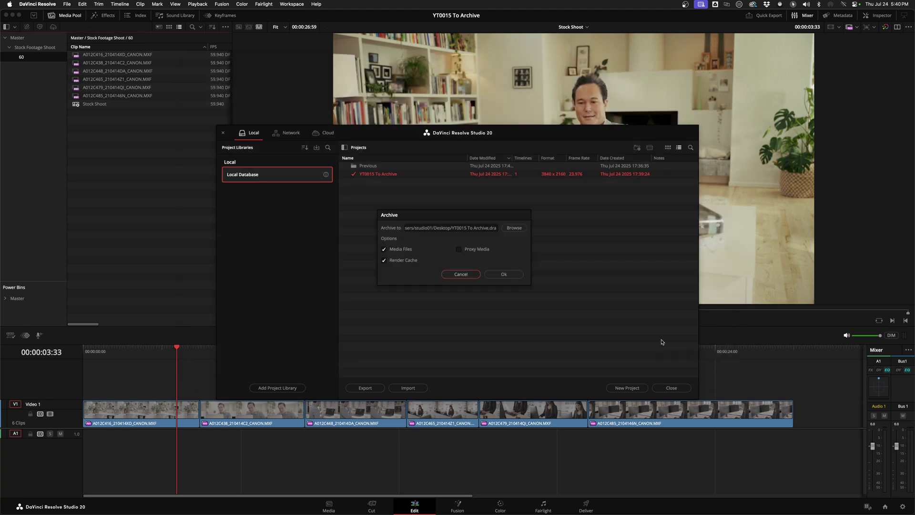
{"action": "left_click", "coordinate": [384, 249]}
{"action": "left_click", "coordinate": [512, 275]}
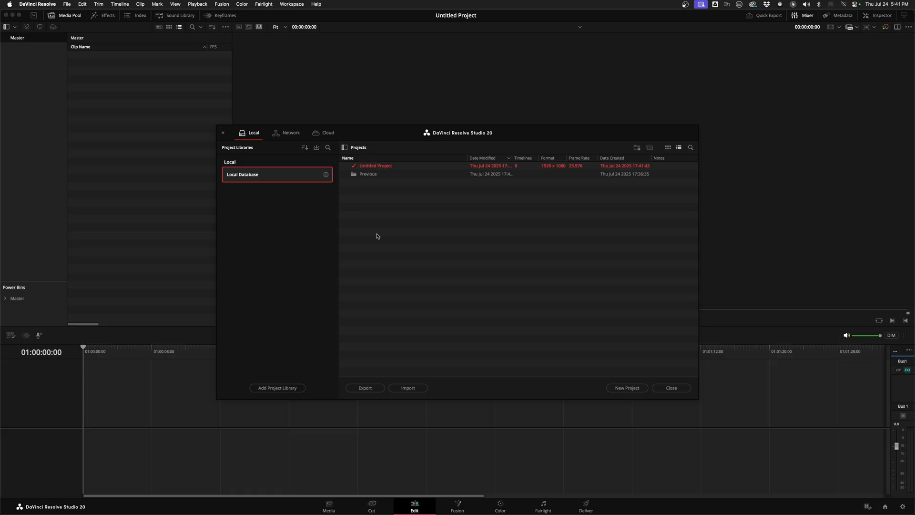
- Restore 'YT0015 To Archive.dra' into the projects list, open it, and scrub the timeline to check playback
{"action": "right_click", "coordinate": [383, 222]}
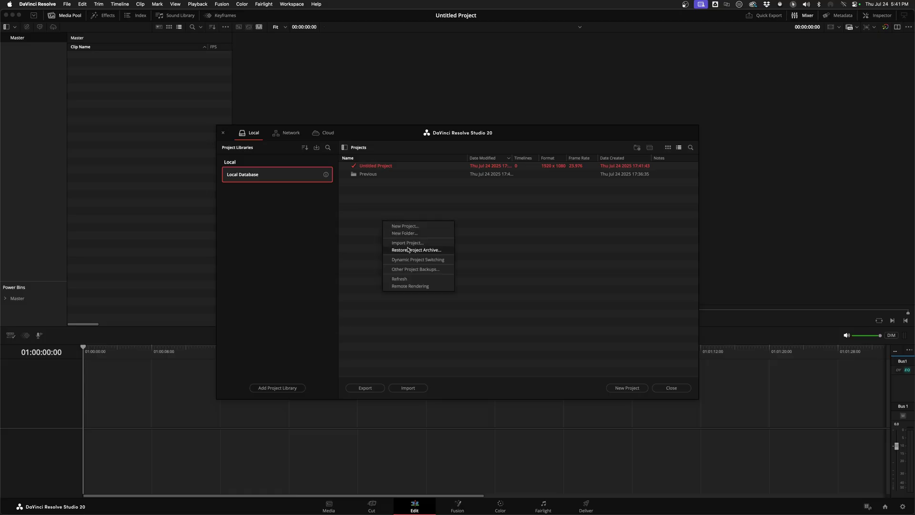
{"action": "left_click", "coordinate": [408, 250]}
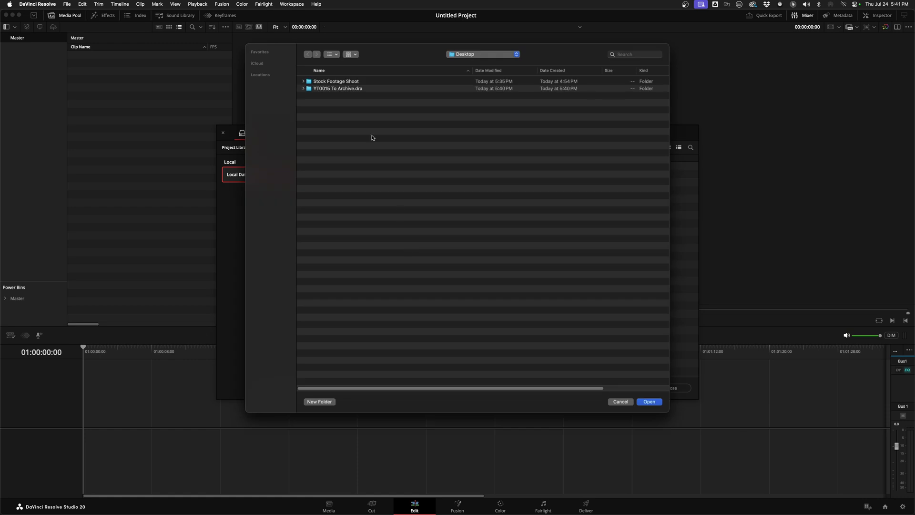
{"action": "left_click", "coordinate": [354, 88]}
{"action": "left_click", "coordinate": [649, 401]}
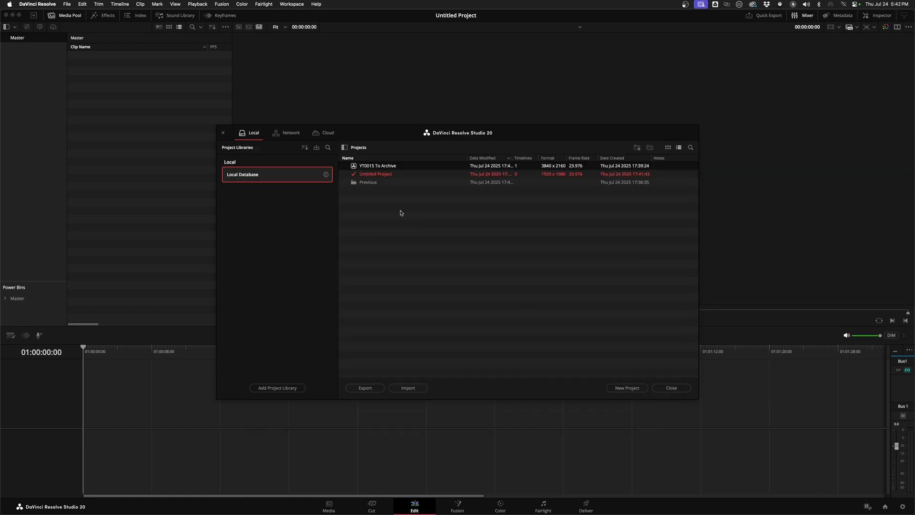
{"action": "double_click", "coordinate": [355, 166]}
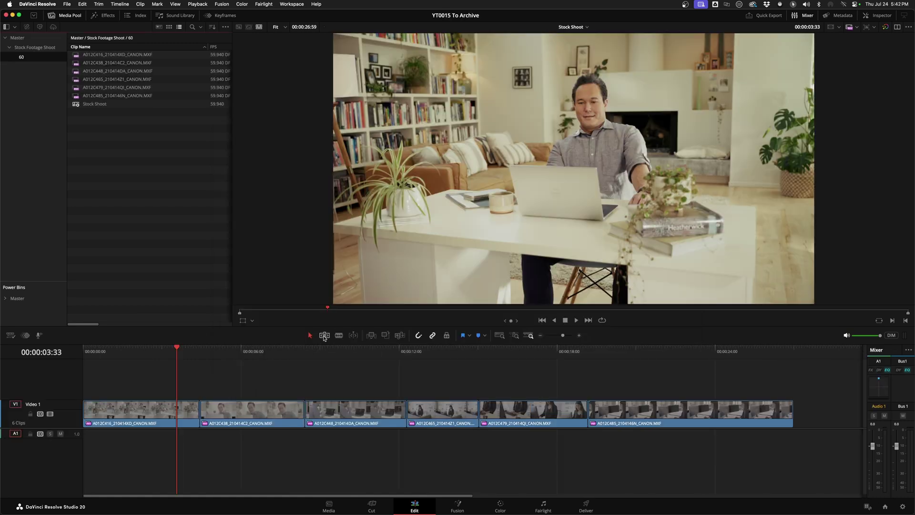
{"action": "left_click_drag", "start_coordinate": [244, 359], "coordinate": [475, 359]}
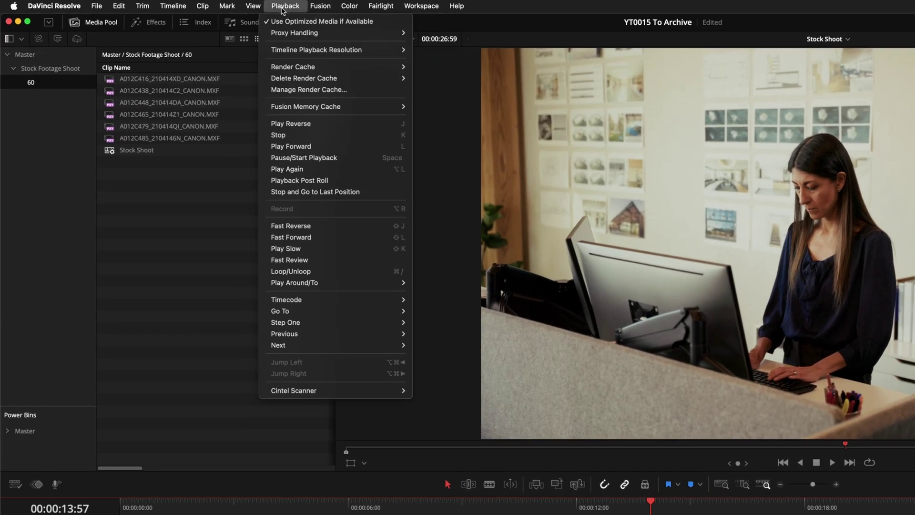
- Set Timeline Playback Resolution to Quarter and scrub back to the man-with-mug shot
{"action": "mouse_move", "coordinate": [286, 51]}
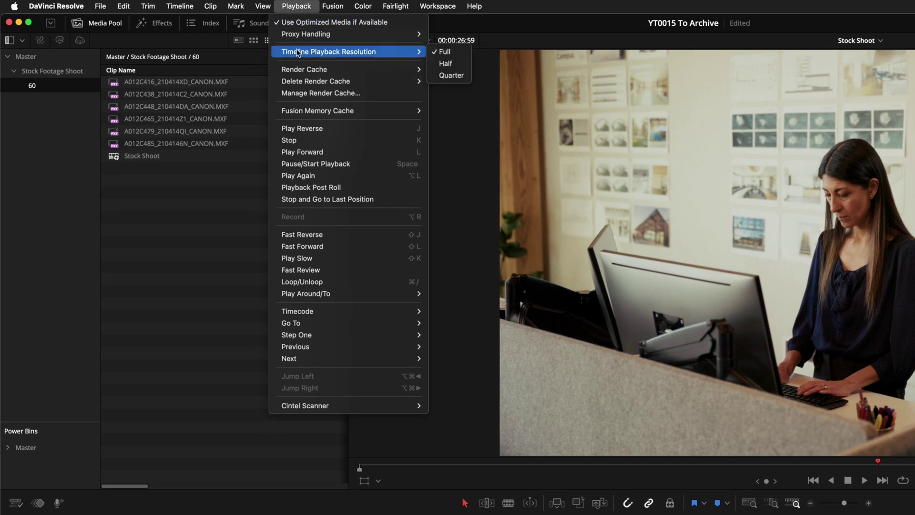
{"action": "left_click", "coordinate": [449, 75]}
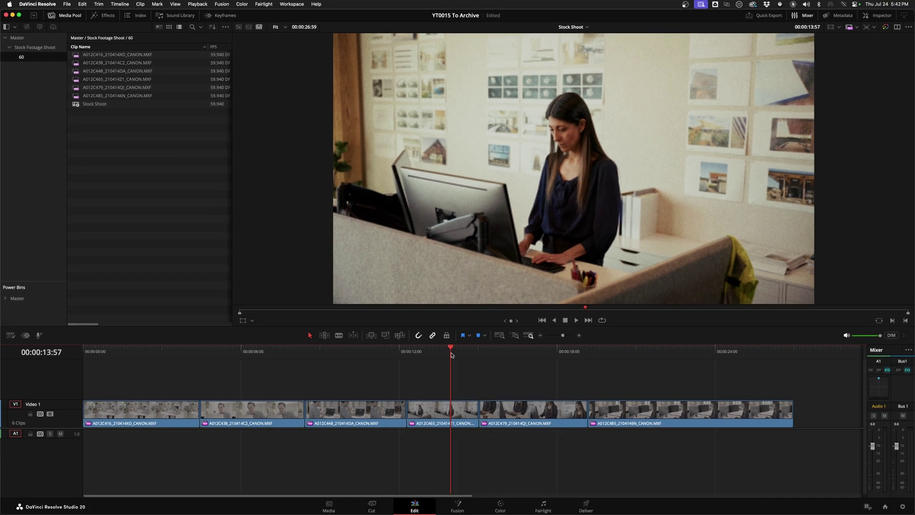
{"action": "left_click_drag", "start_coordinate": [451, 354], "coordinate": [162, 372]}
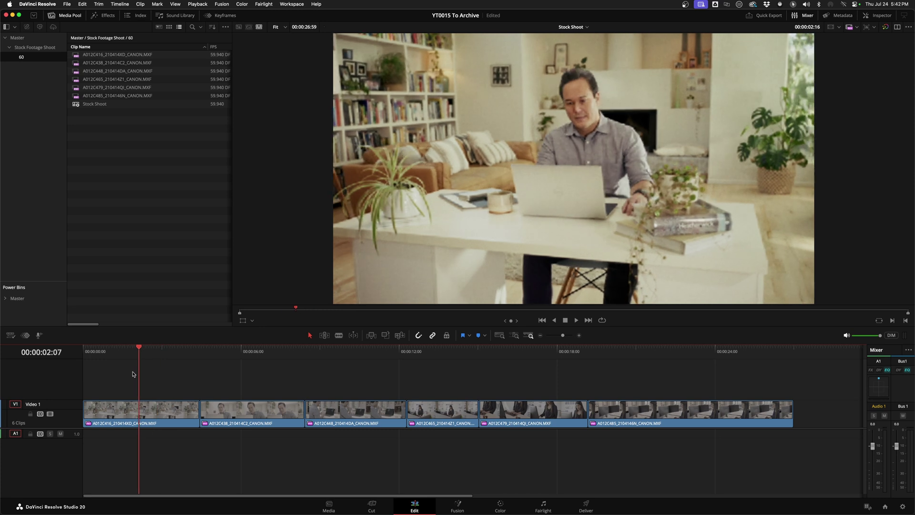